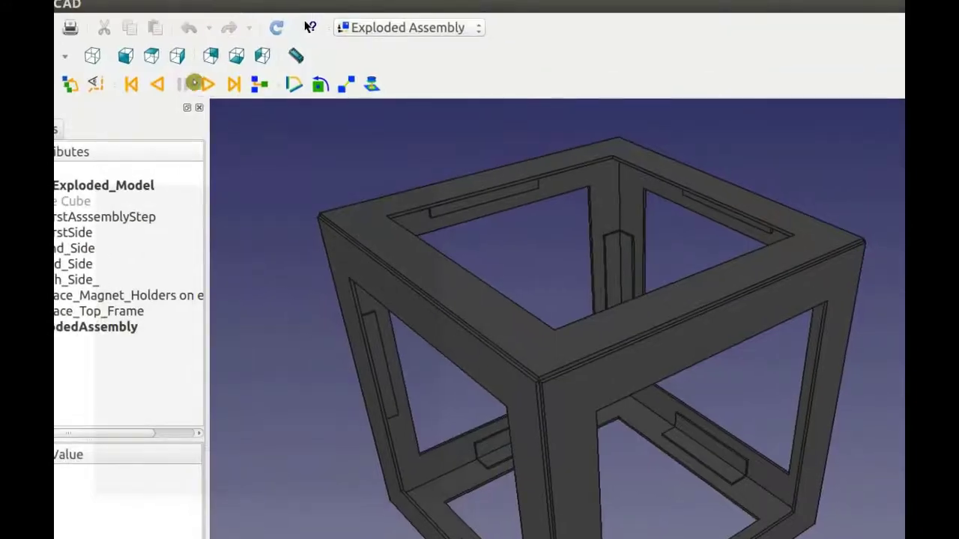
Step: Play the exploded assembly animation and examine an inside corner of the cube frame up close
left_click(225, 85)
left_click(205, 84)
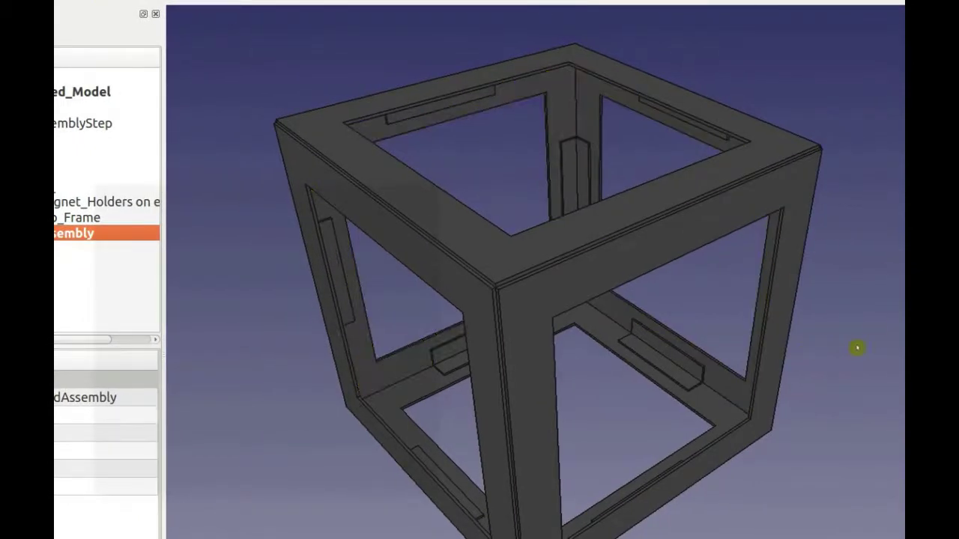
left_click_drag(856, 347, 429, 534)
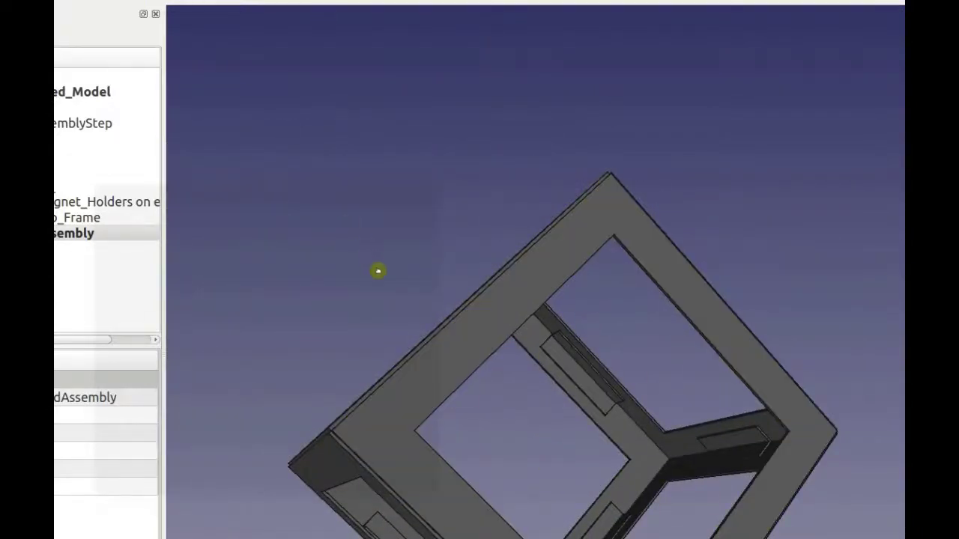
left_click_drag(378, 271, 574, 274)
scroll(575, 274, "up", 4)
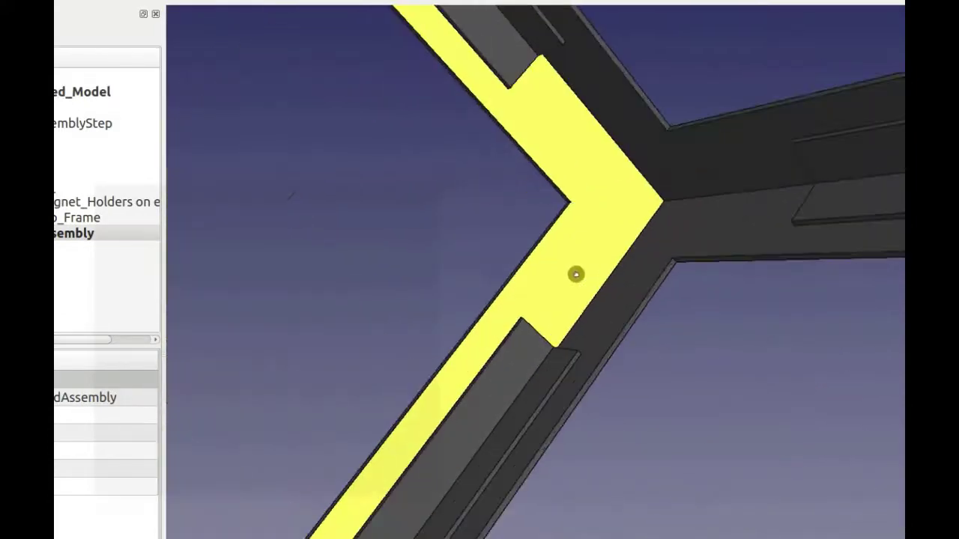
scroll(576, 274, "down", 5)
scroll(573, 276, "up", 3)
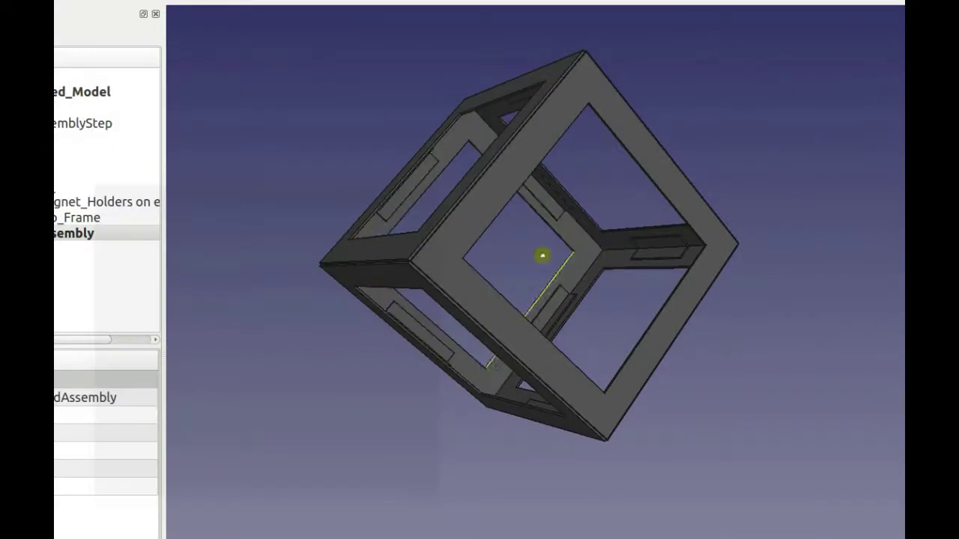
Step: Toggle the visibility of the 03_2nd_Side and third side groups to identify their panels in the cube frame
left_click(81, 154)
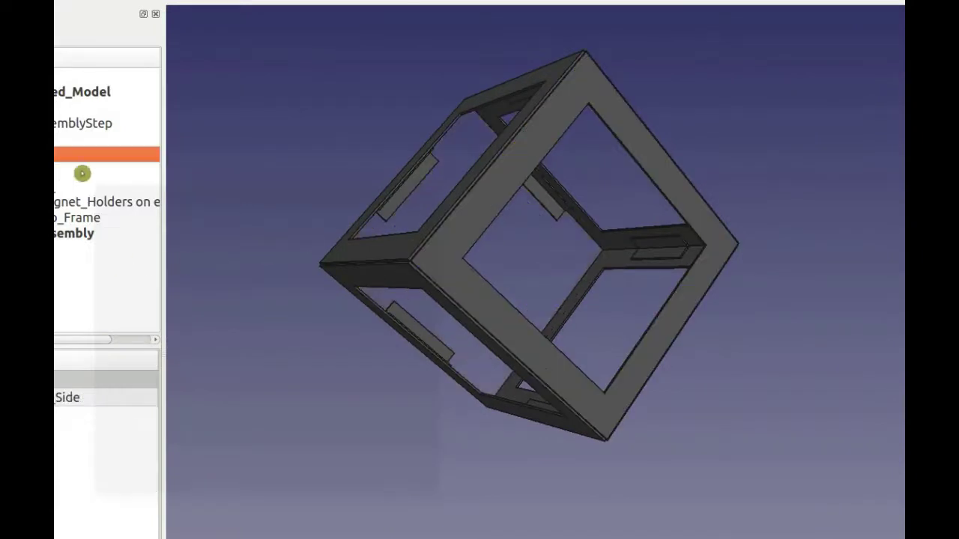
left_click_drag(771, 248, 496, 407)
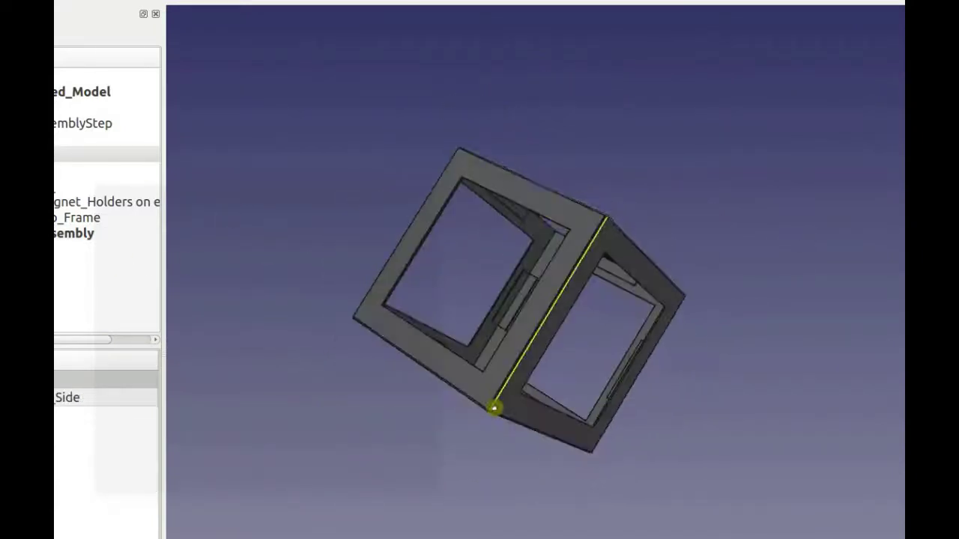
left_click(81, 170)
key("space")
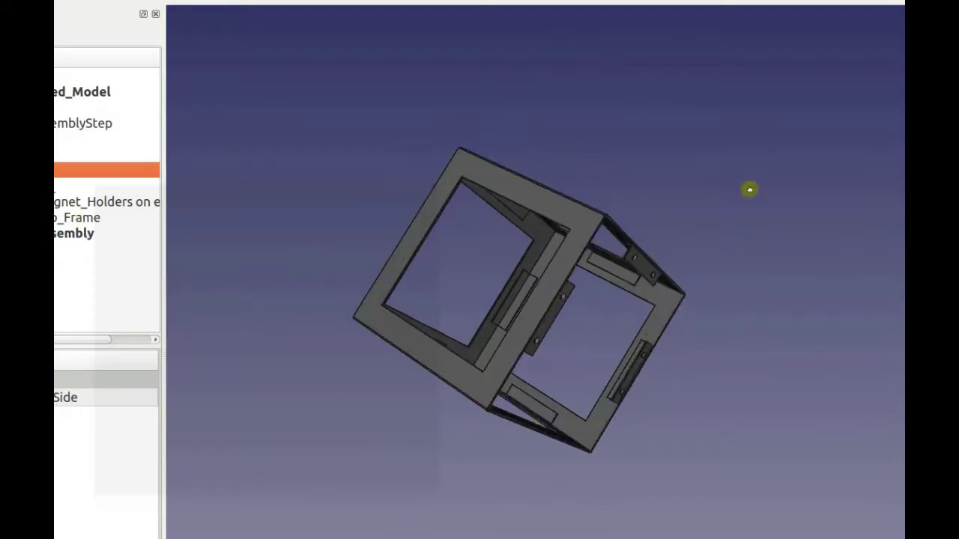
key("space")
key("space")
left_click_drag(812, 235, 804, 208)
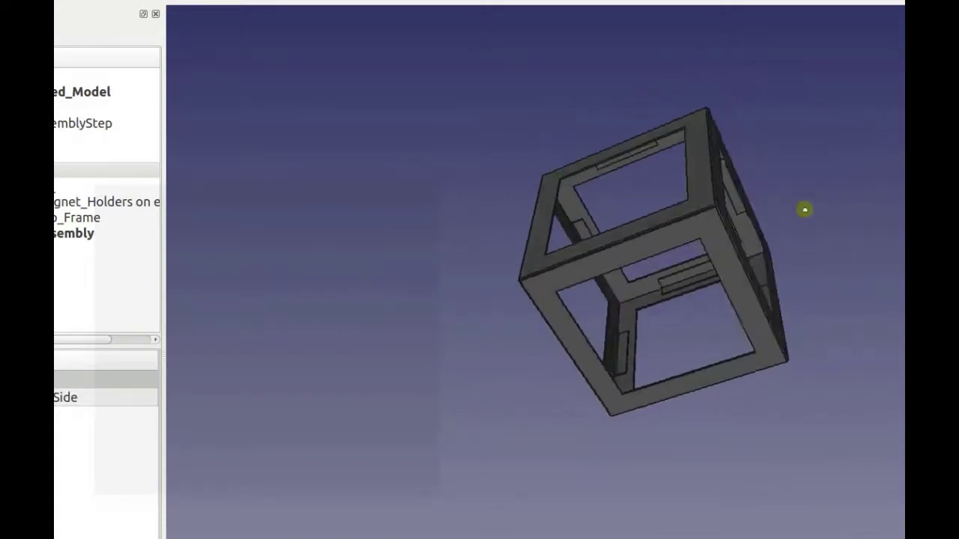
scroll(803, 209, "up", 5)
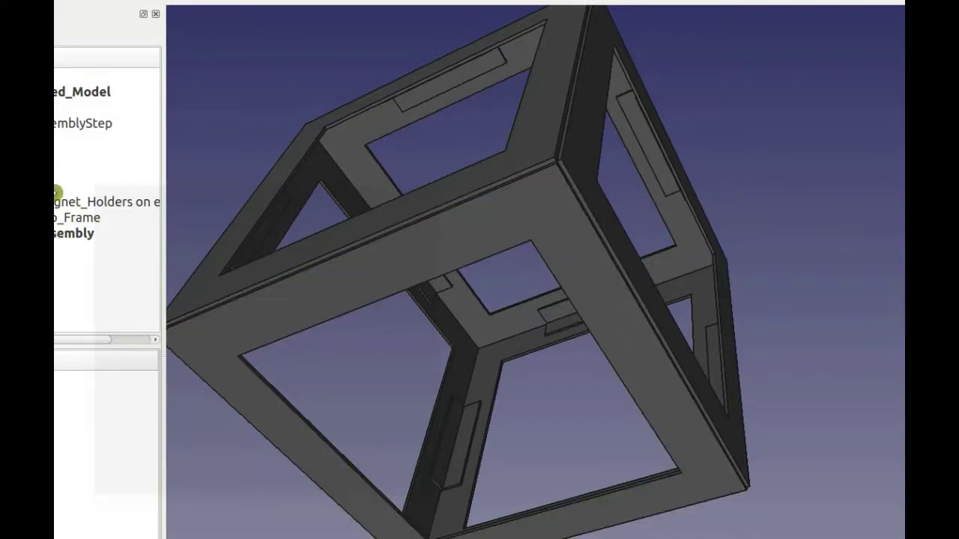
Step: Toggle the visibility of the fourth side group and examine the magnet holders inside the frame
left_click(58, 187)
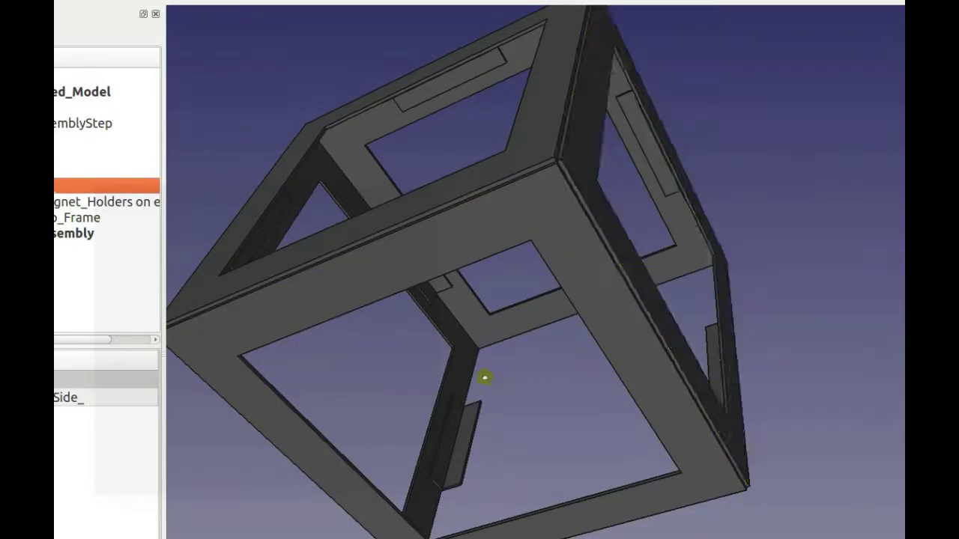
left_click_drag(485, 377, 621, 362)
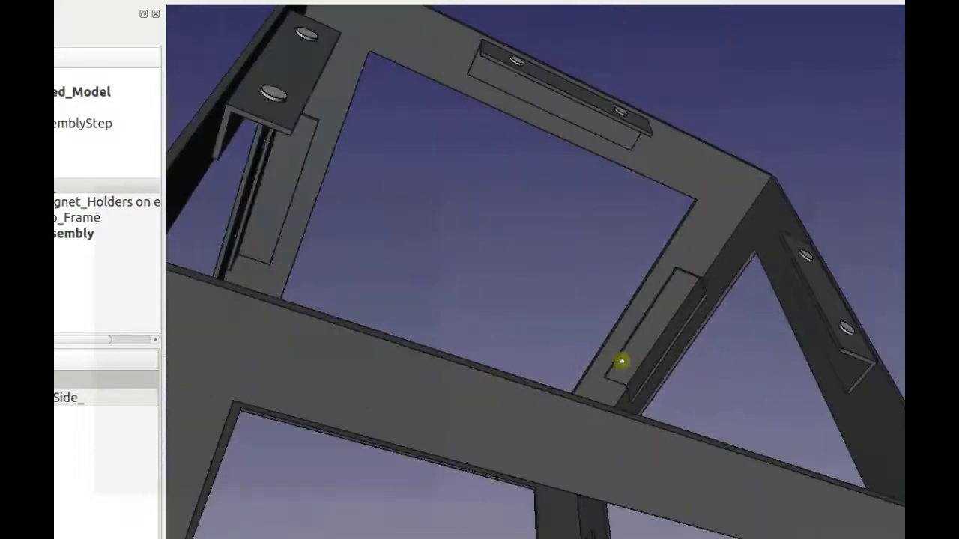
scroll(621, 362, "down", 5)
mouse_move(471, 367)
left_mouse_down()
mouse_move(402, 364)
mouse_move(456, 378)
left_mouse_up()
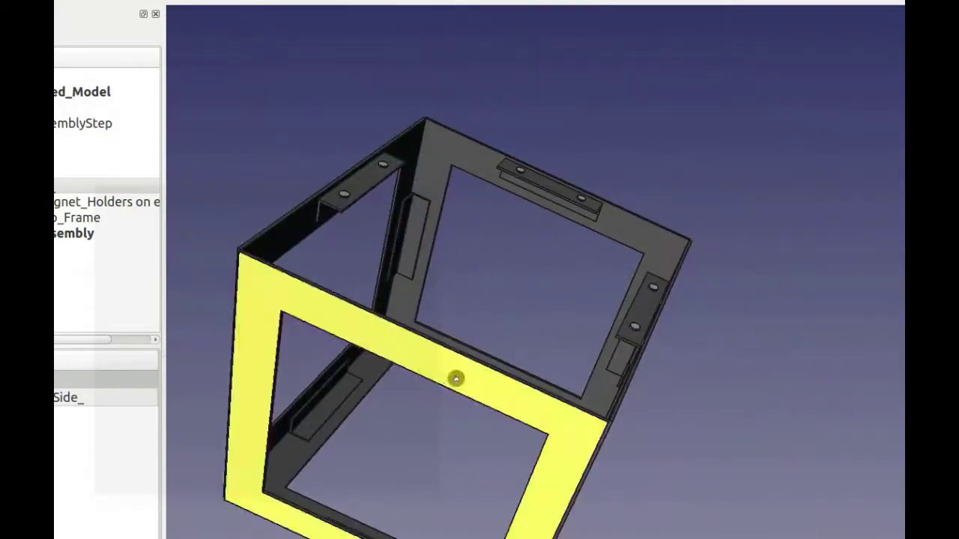
scroll(487, 267, "up", 4)
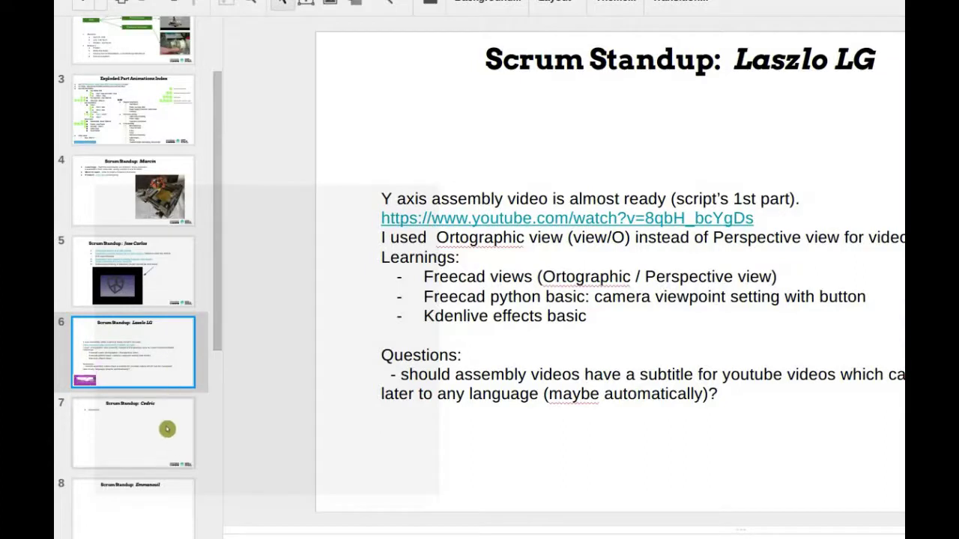
Step: Switch to the Scrum Standup presentation and view slides 7 and 8
left_click(177, 433)
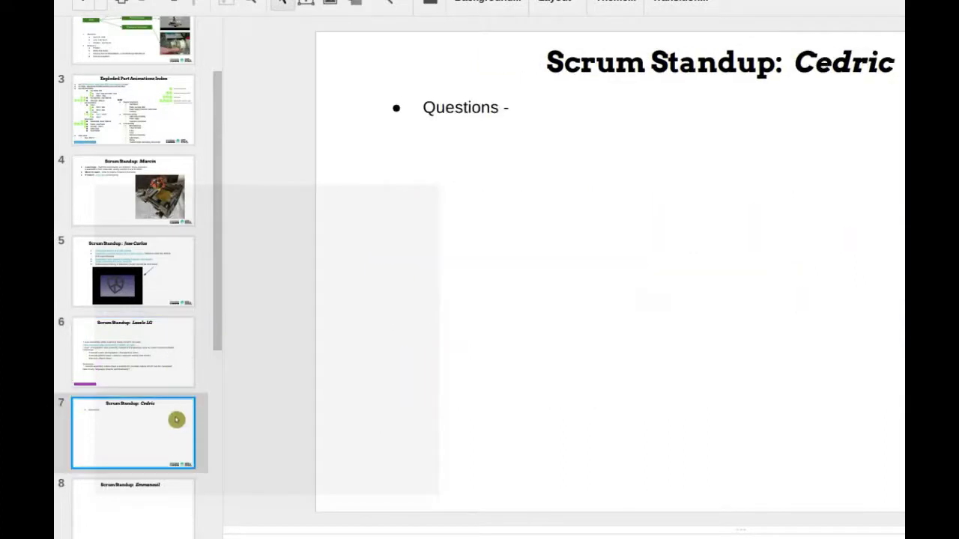
left_click(161, 511)
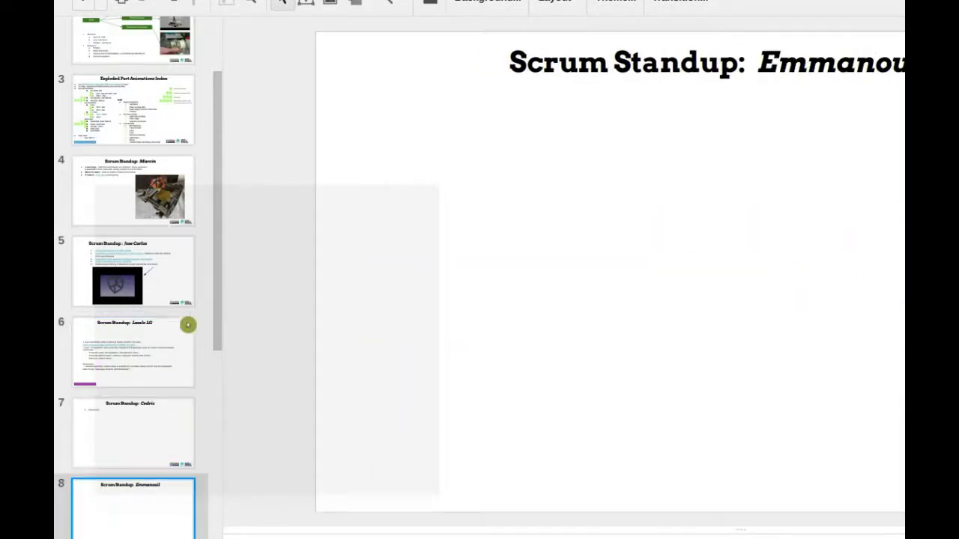
key("ctrl+d")
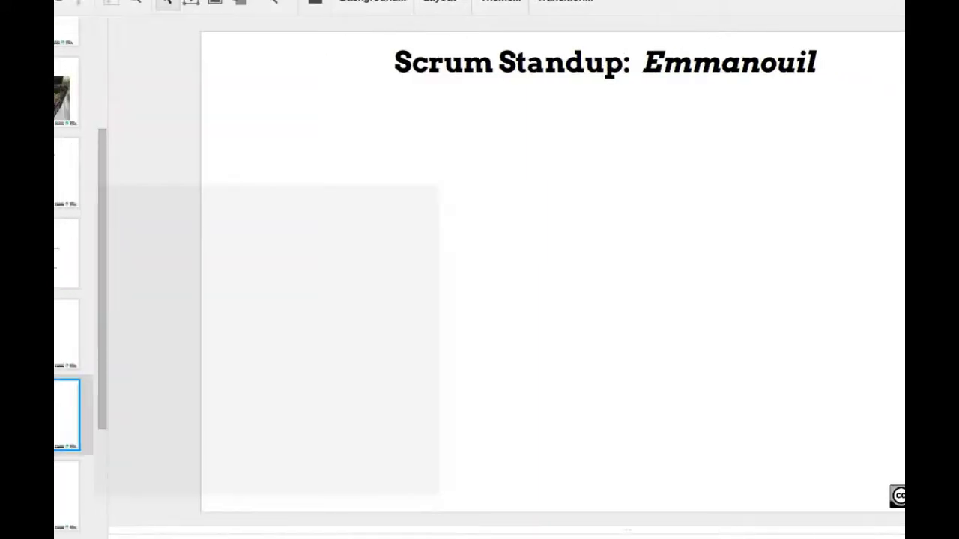
Step: Return to the Frame_Exploded_Model in FreeCAD and examine how the side panels and magnet holders meet at the inner corners
key("alt+Tab")
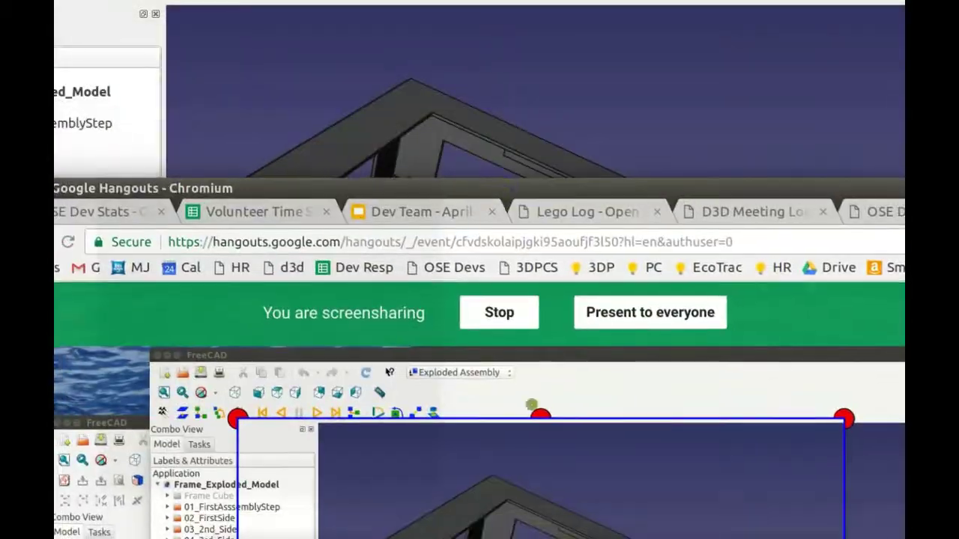
key("alt+Tab")
scroll(462, 272, "down", 3)
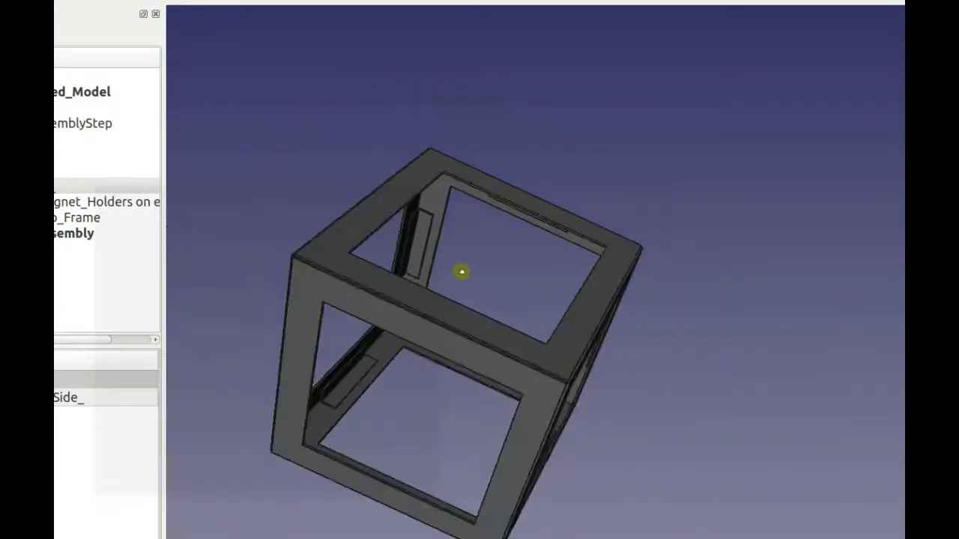
left_click_drag(472, 346, 664, 353)
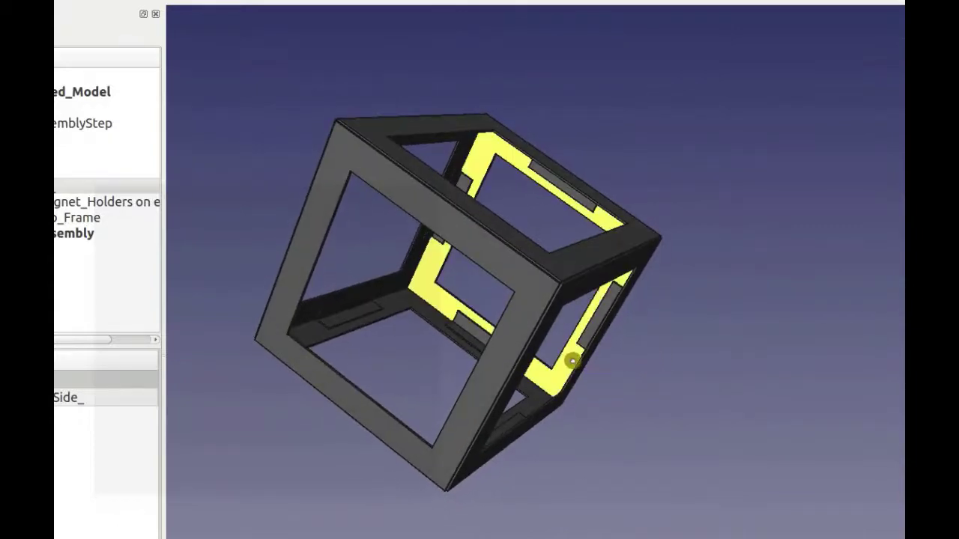
scroll(594, 369, "up", 5)
left_click_drag(319, 319, 407, 328)
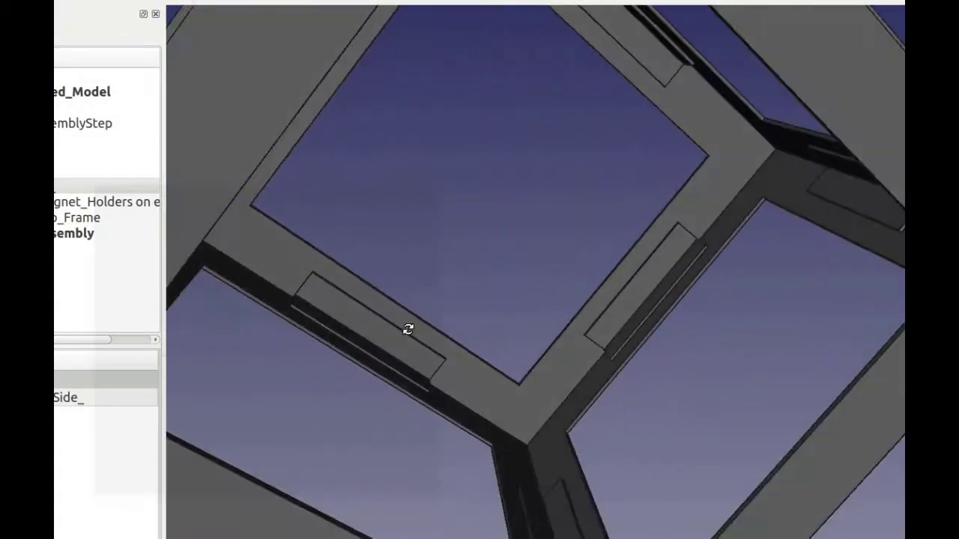
scroll(507, 332, "down", 5)
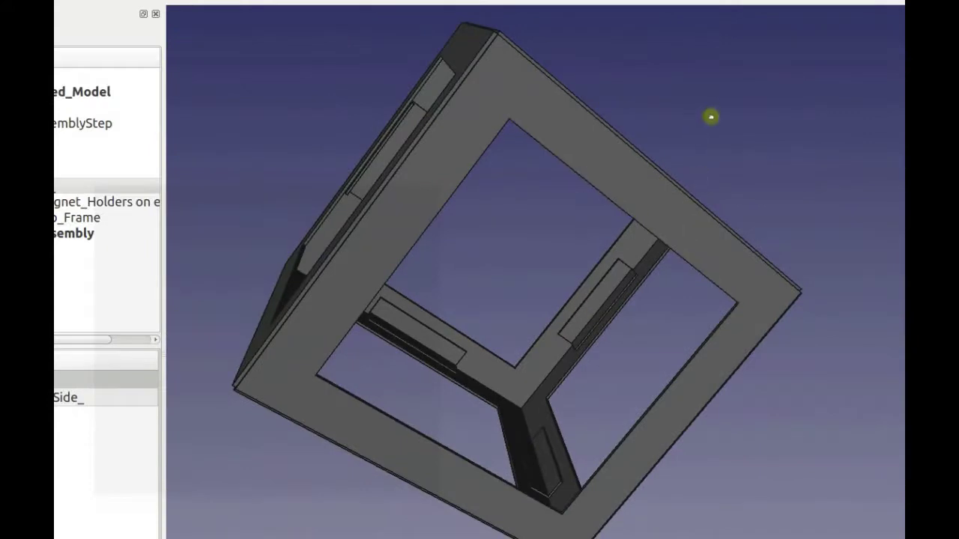
mouse_move(711, 116)
left_mouse_down()
mouse_move(623, 162)
mouse_move(597, 132)
mouse_move(633, 115)
mouse_move(699, 108)
left_mouse_up()
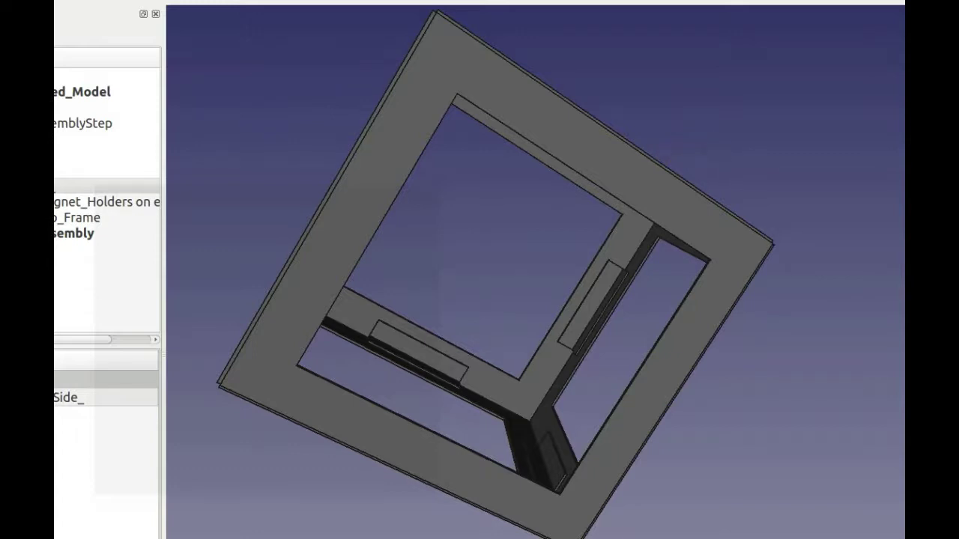
scroll(615, 257, "down", 5)
left_click_drag(670, 247, 594, 300)
scroll(567, 327, "up", 6)
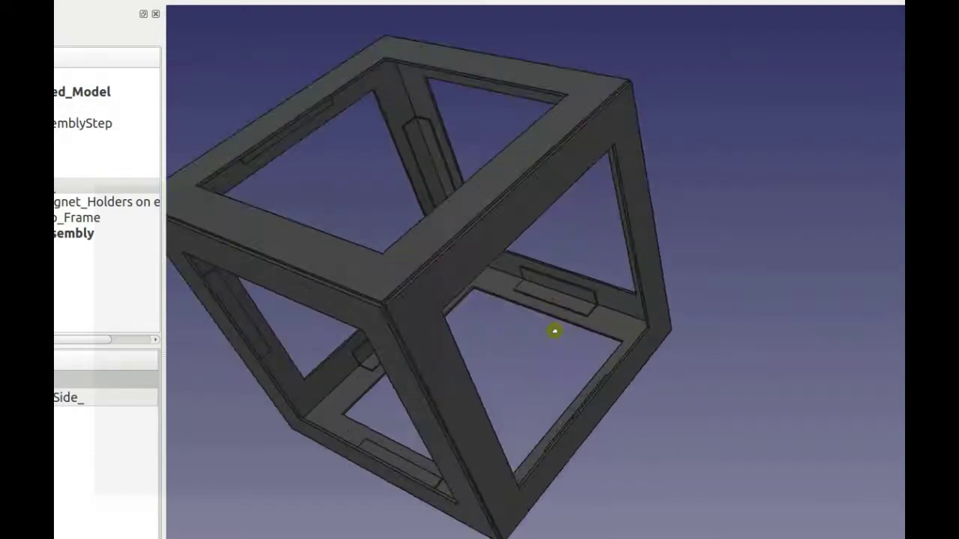
scroll(554, 330, "up", 2)
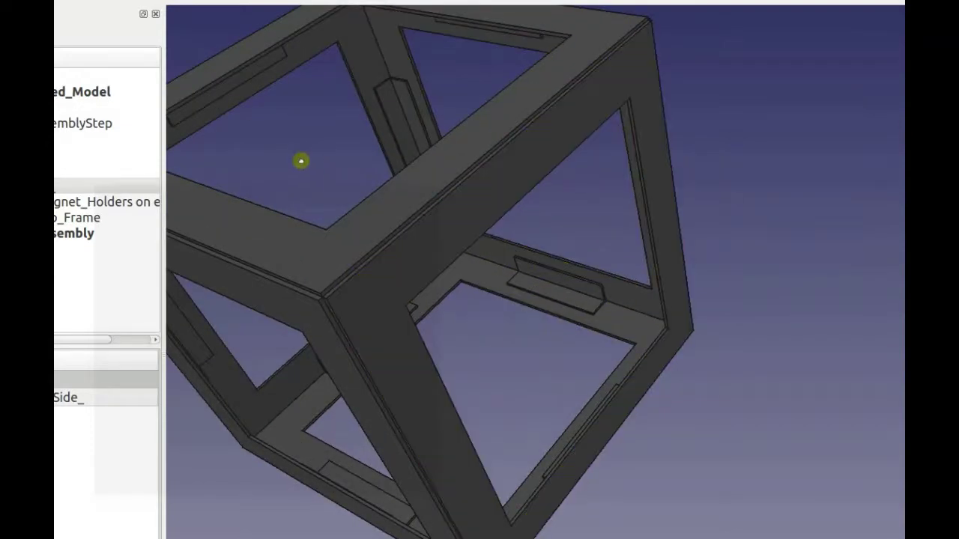
Step: Examine the cube frame face-on and from the side, checking the magnet holder placement along the inner edges
left_click_drag(302, 160, 524, 293)
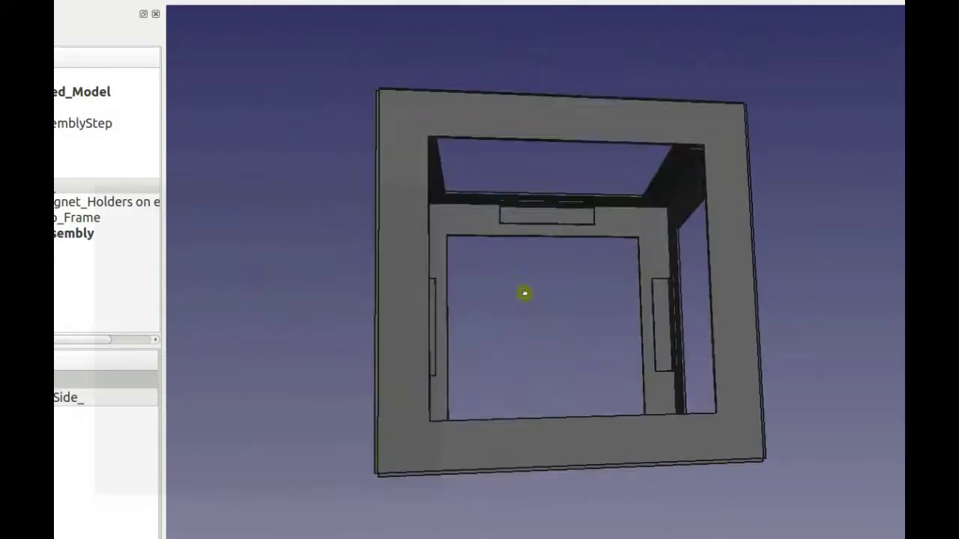
scroll(674, 215, "up", 5)
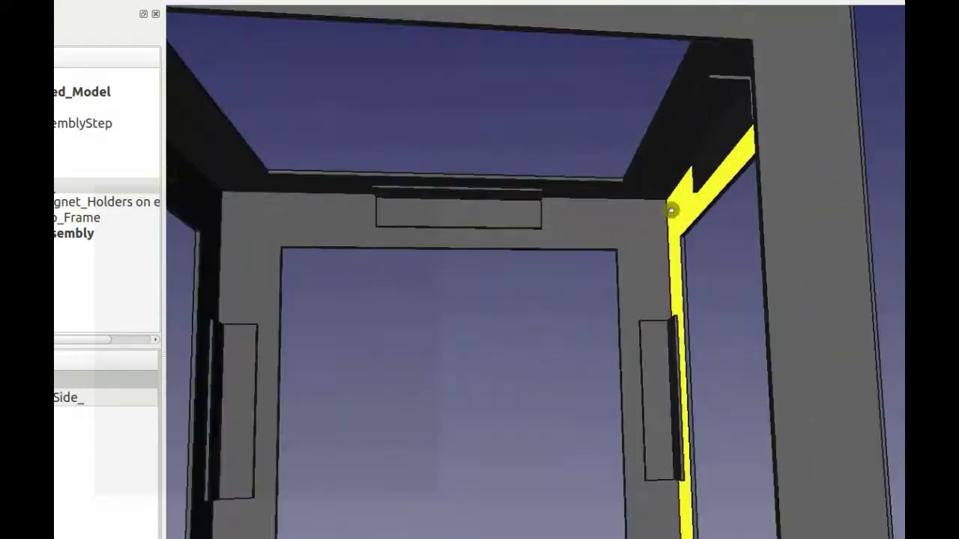
scroll(671, 223, "down", 5)
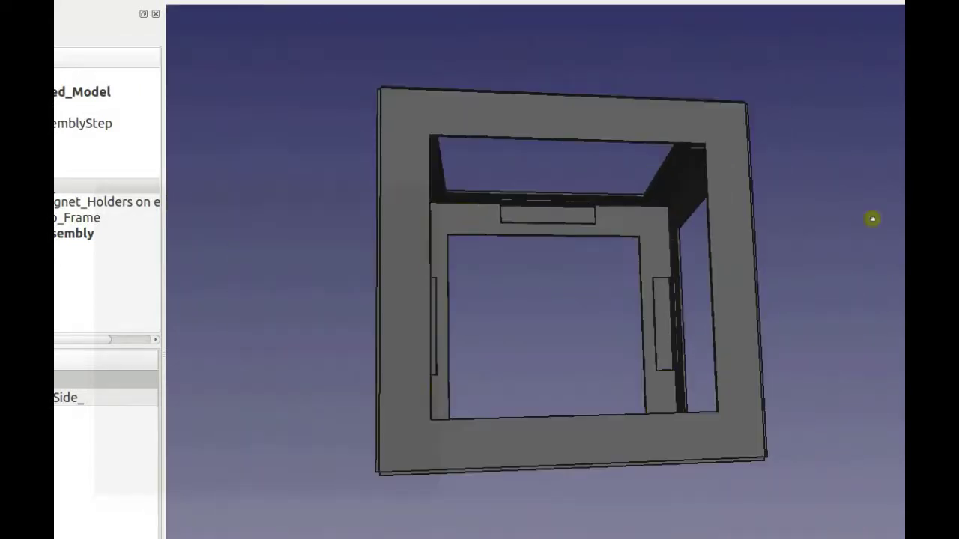
left_click_drag(871, 217, 723, 317)
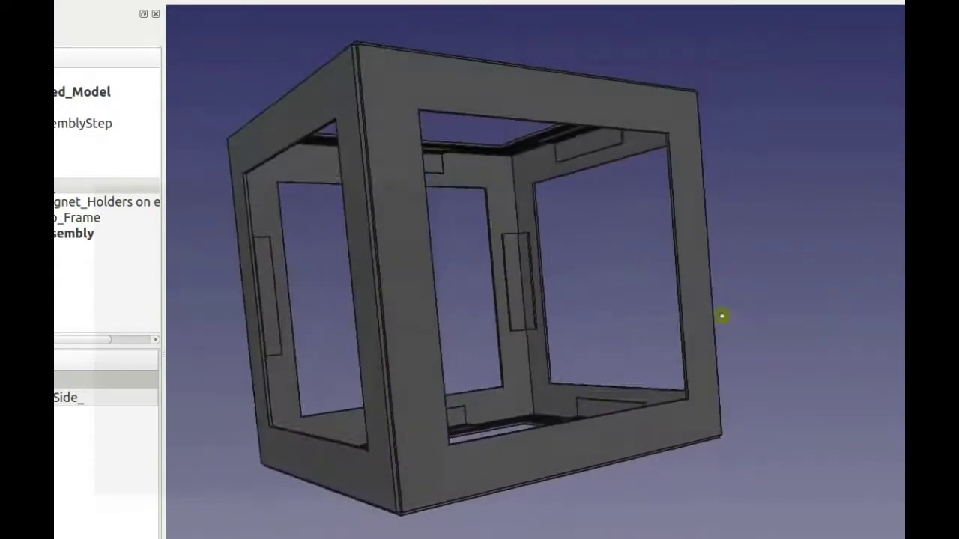
scroll(473, 270, "up", 5)
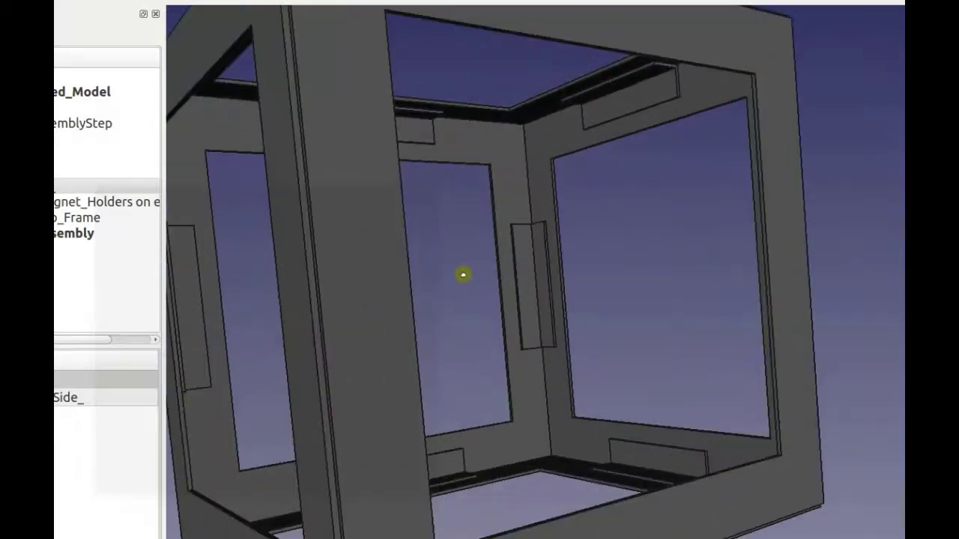
scroll(469, 265, "down", 3)
scroll(475, 264, "down", 4)
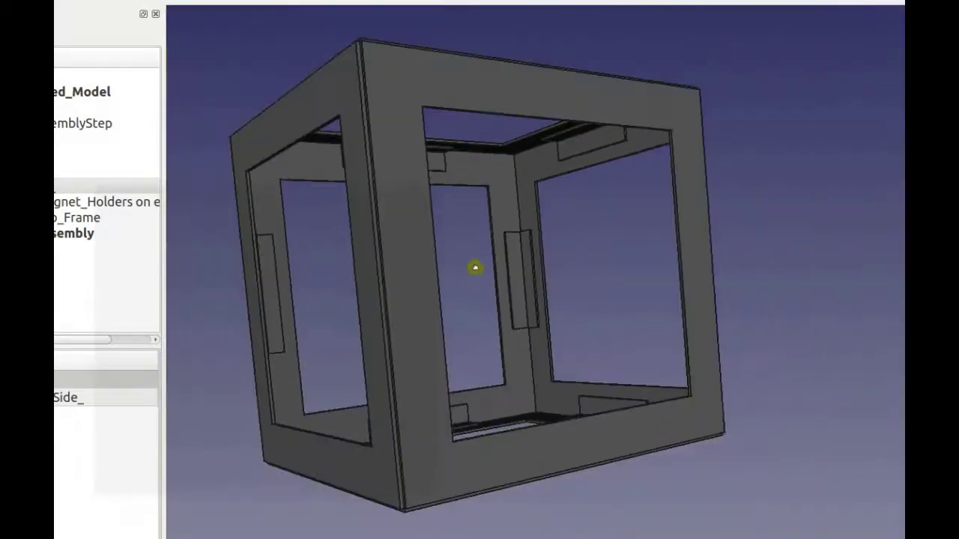
mouse_move(269, 278)
left_mouse_down()
mouse_move(387, 272)
mouse_move(293, 253)
mouse_move(246, 267)
mouse_move(267, 276)
left_mouse_up()
left_click_drag(580, 71, 377, 120)
left_click_drag(342, 191, 471, 122)
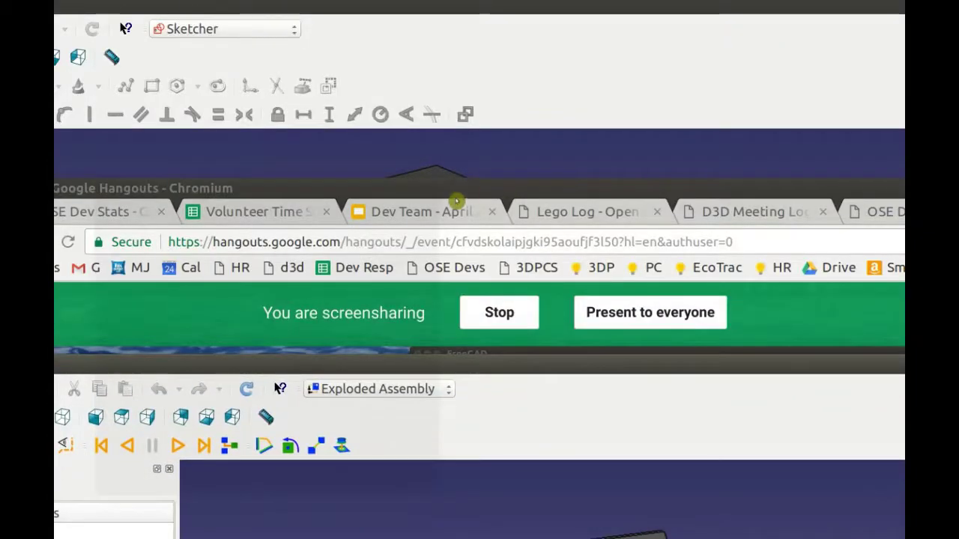
Step: Switch to the Dev Team presentation and display the standup slide about D3D Mini prototyping
left_click(456, 200)
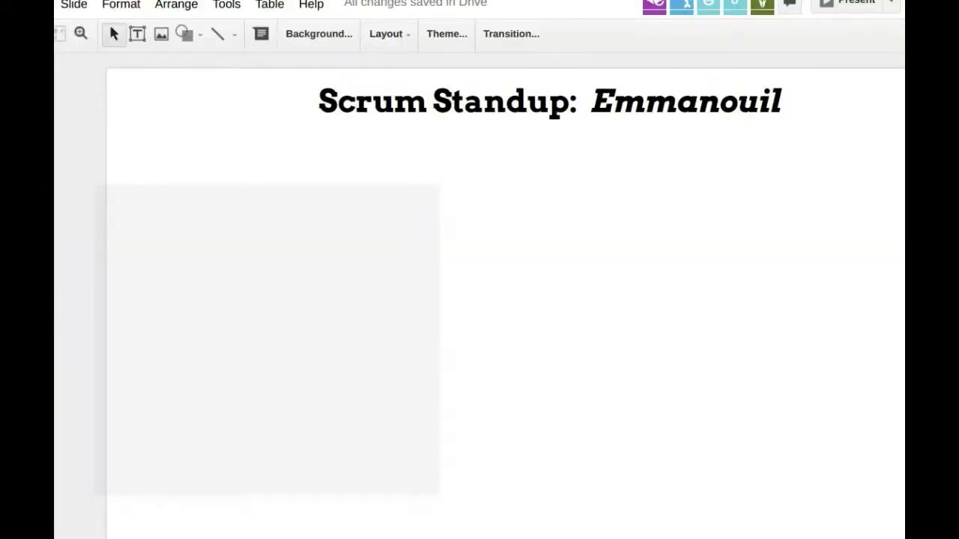
key("Down")
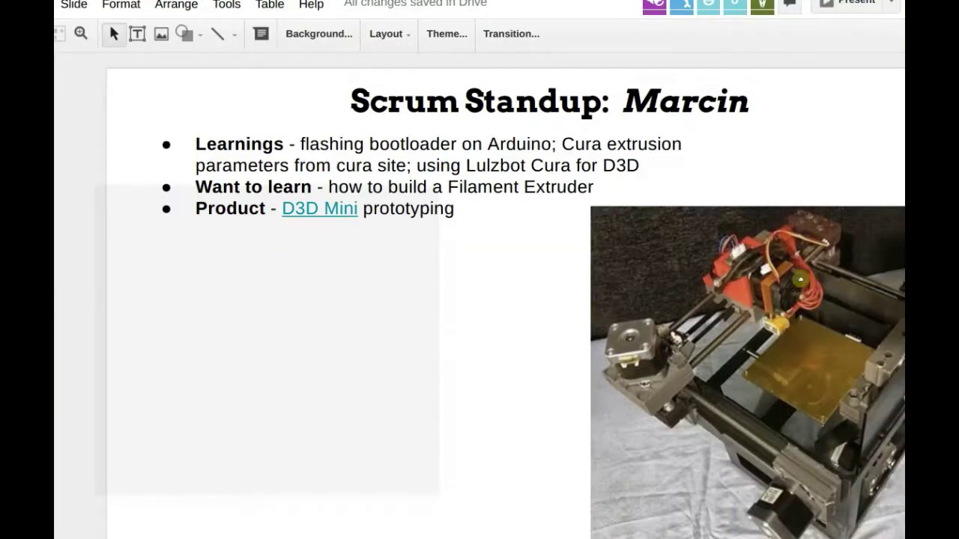